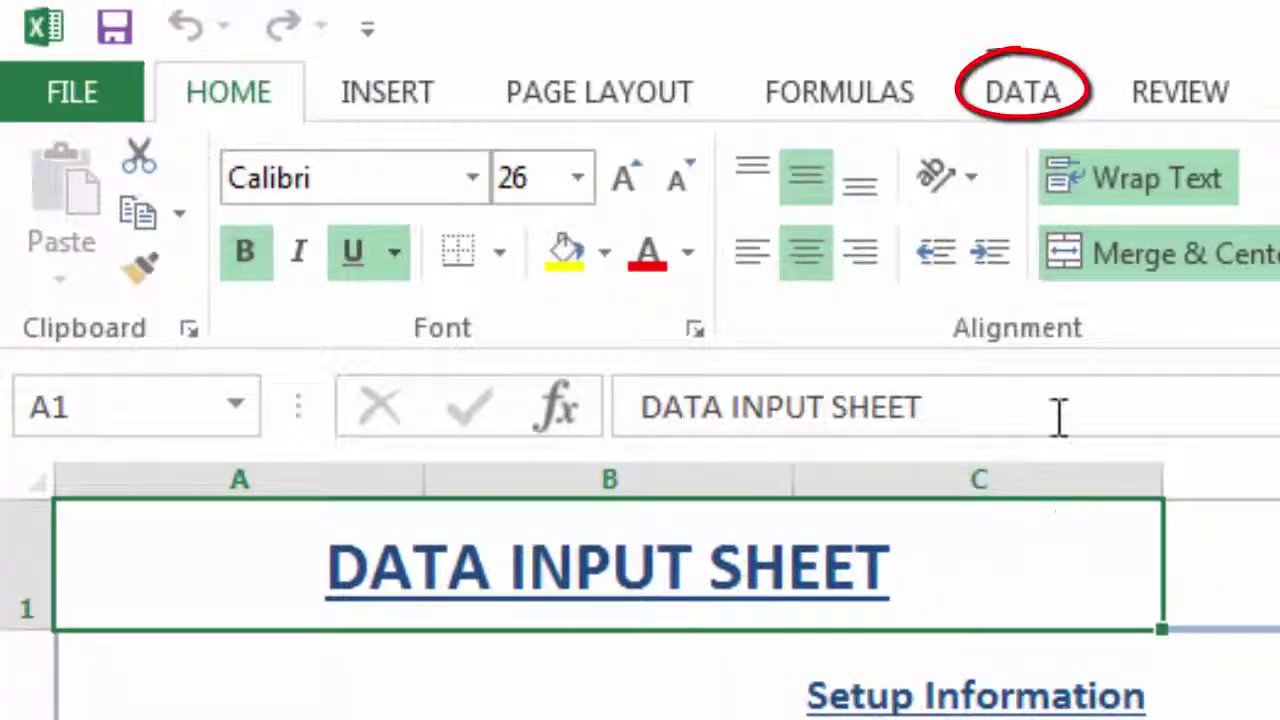
Step: Refresh all data in the workbook so the pivot tables and charts reflect the Data Input sheet
left_click(1036, 100)
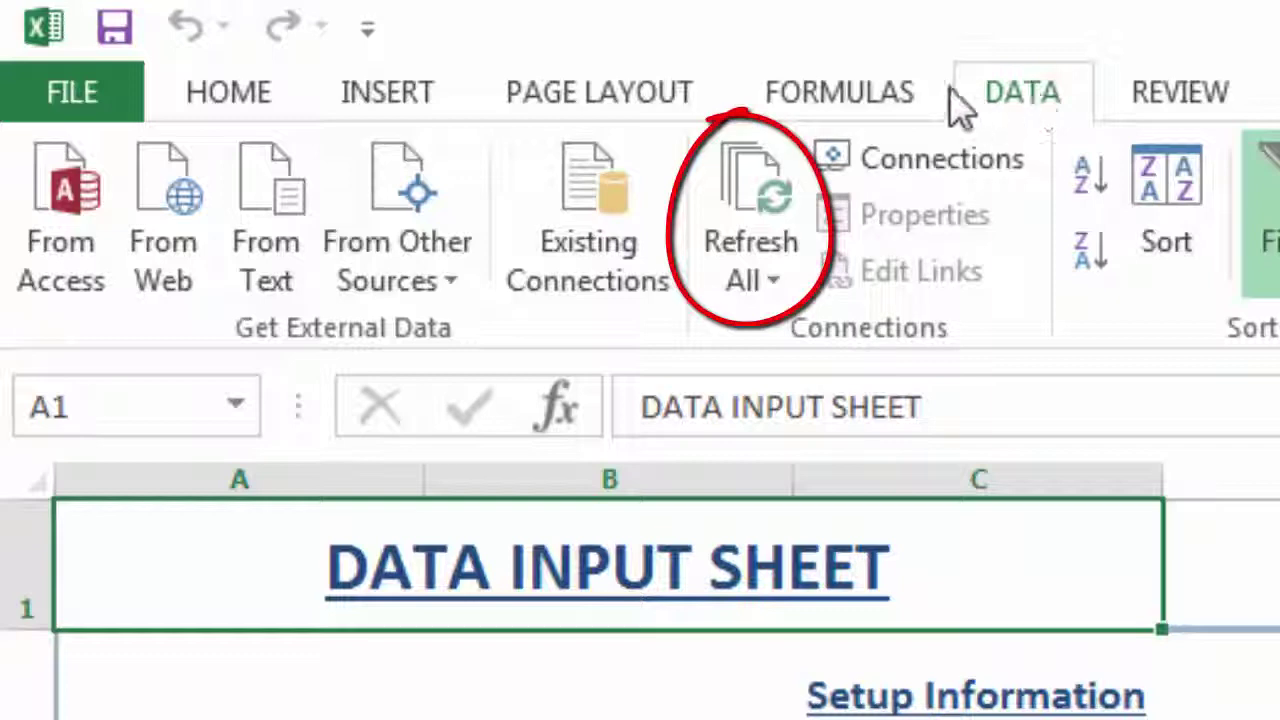
left_click(765, 200)
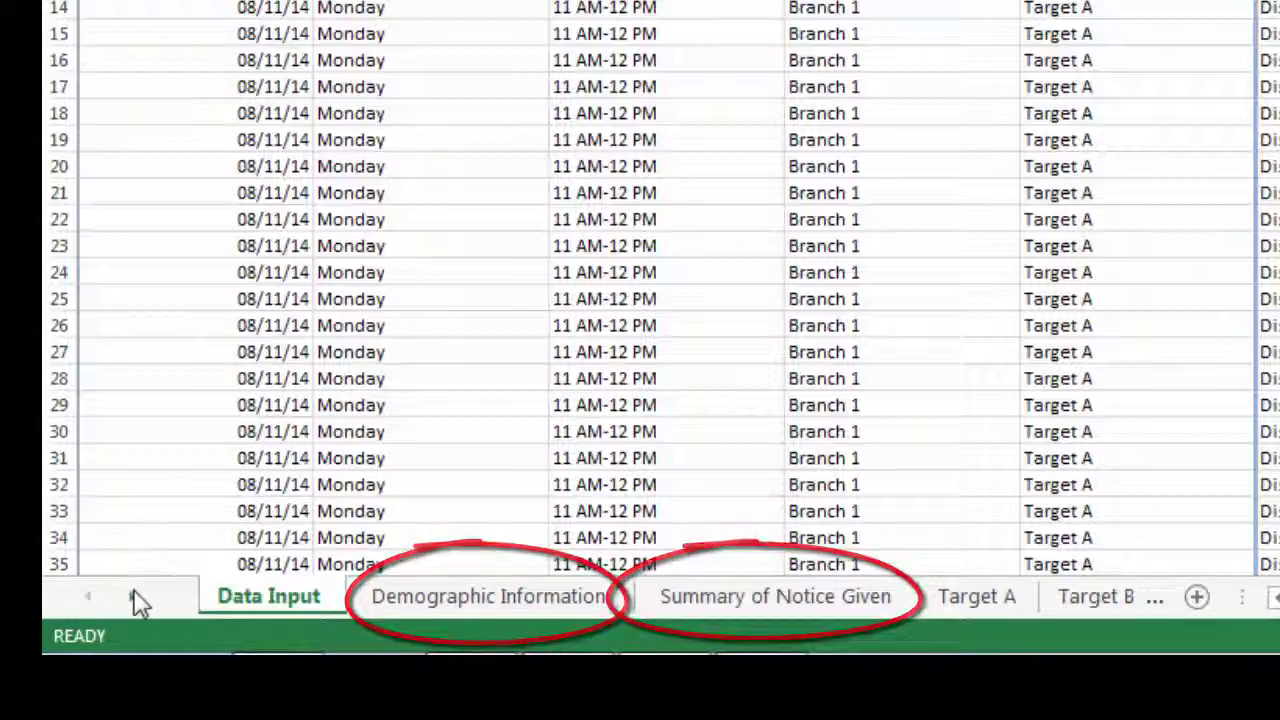
Step: Review the charts on the Demographic Information sheet, and open the Summary of Notice Given sheet
left_click(133, 596)
left_click(133, 596)
left_click(133, 596)
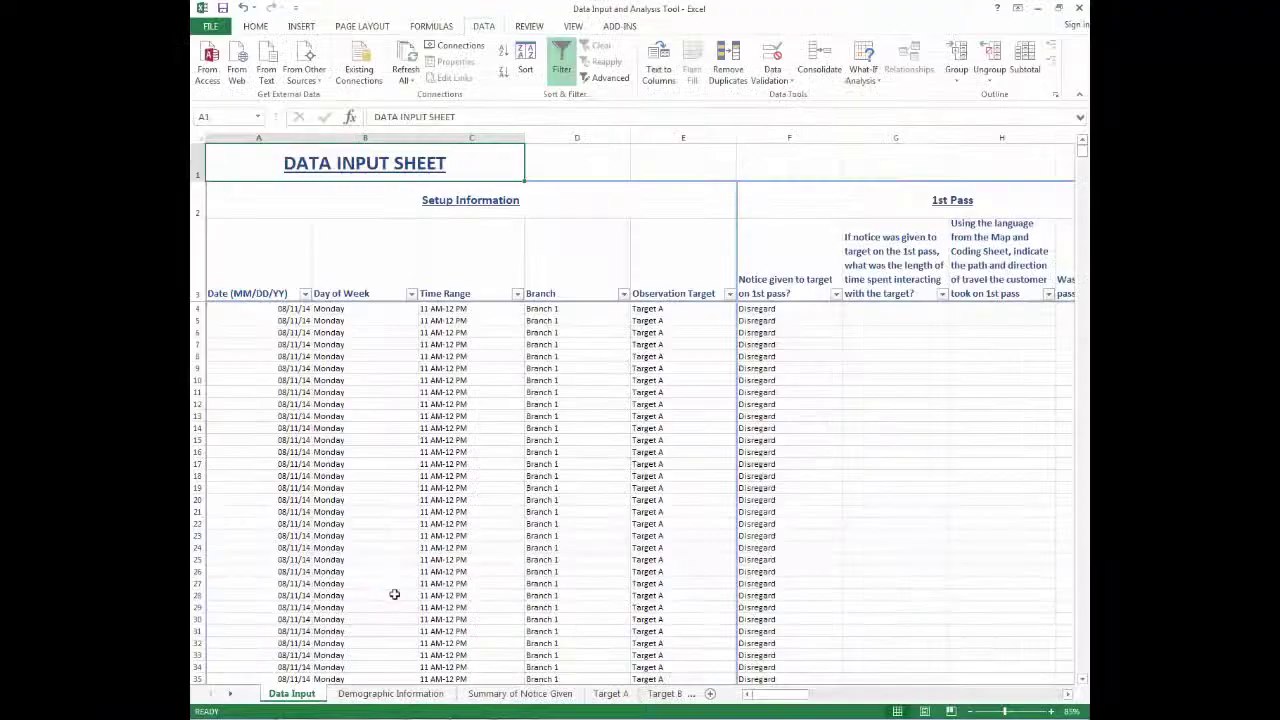
left_click(390, 693)
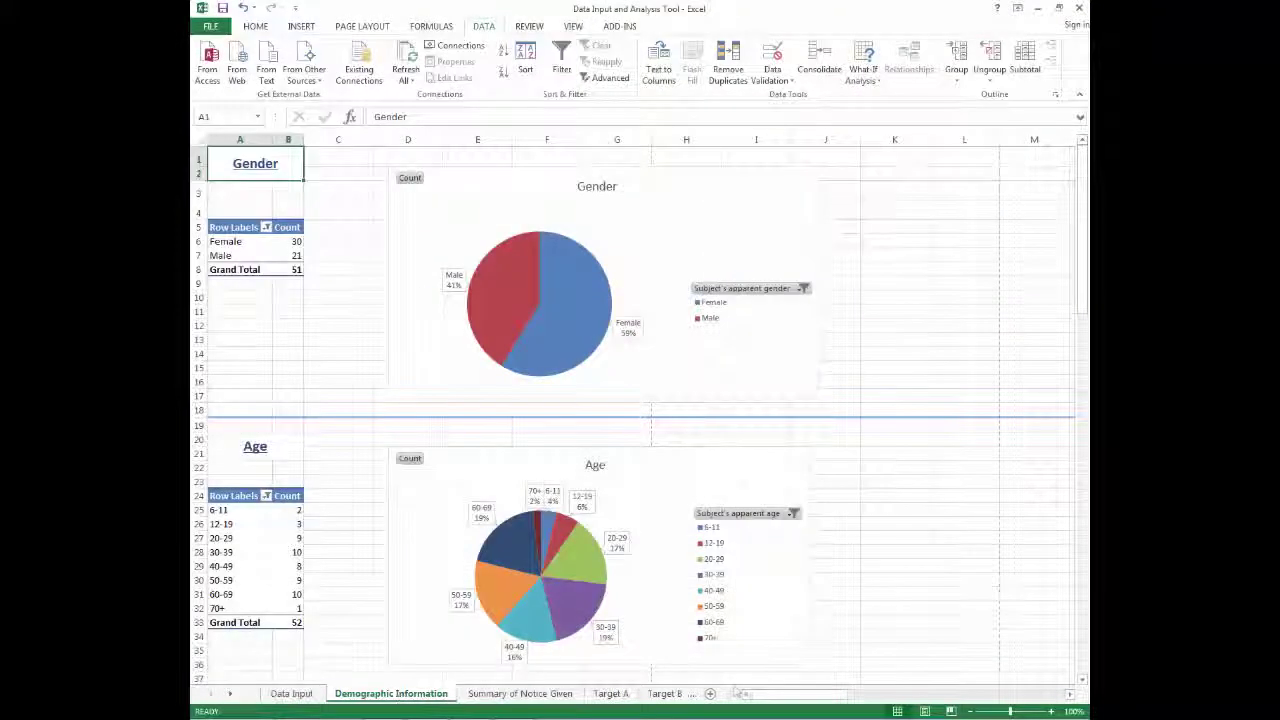
middle_click(874, 574)
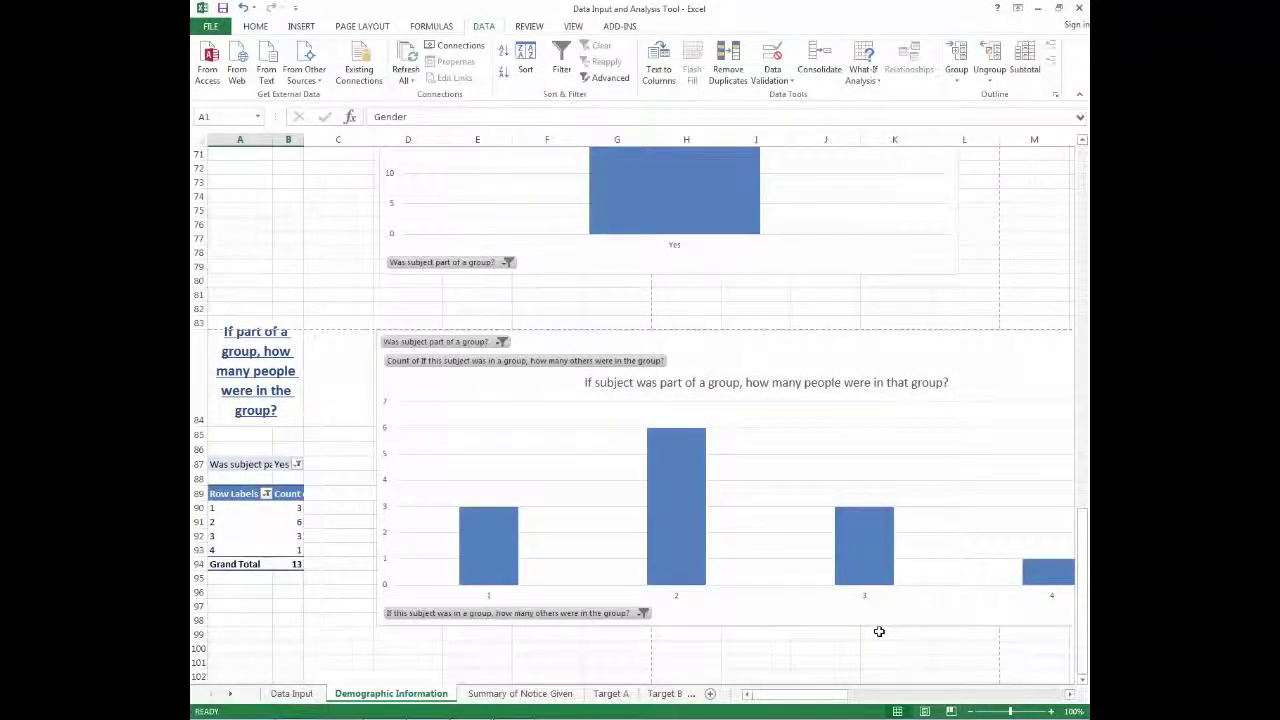
left_click(541, 697)
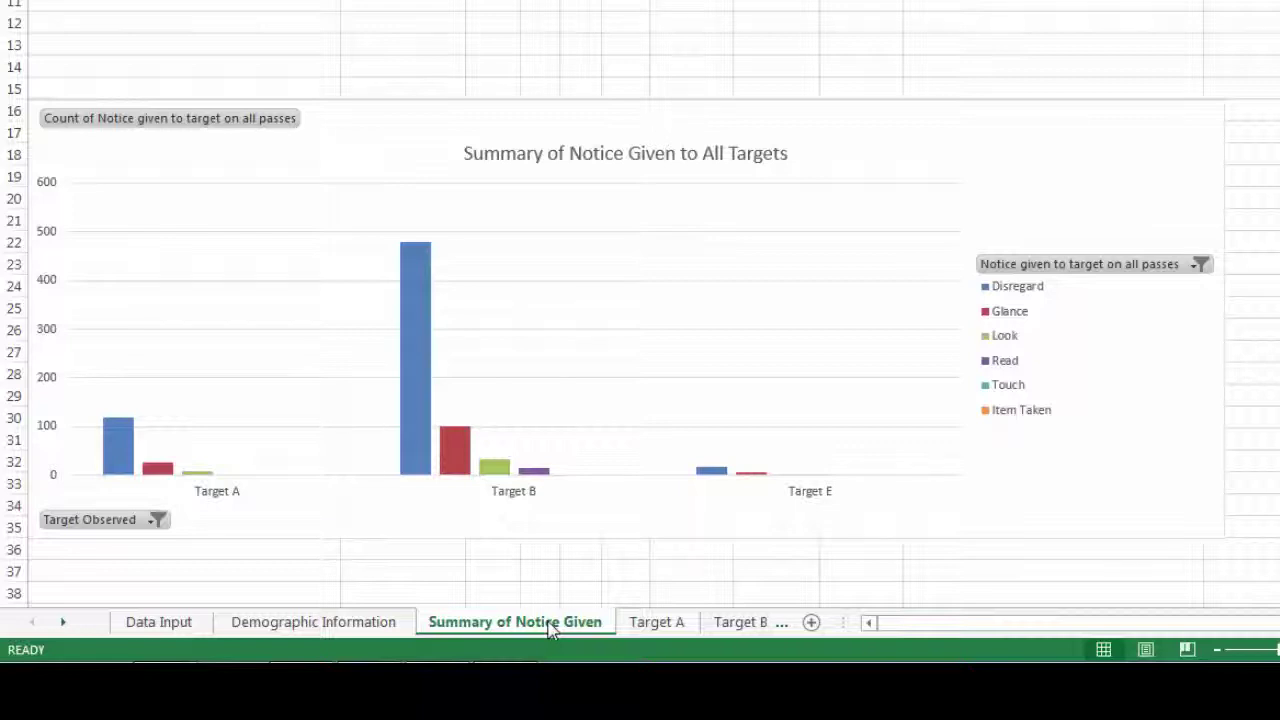
Step: Examine the notice given, paths taken and staff direction tables and charts on the Target A sheet
left_click(656, 622)
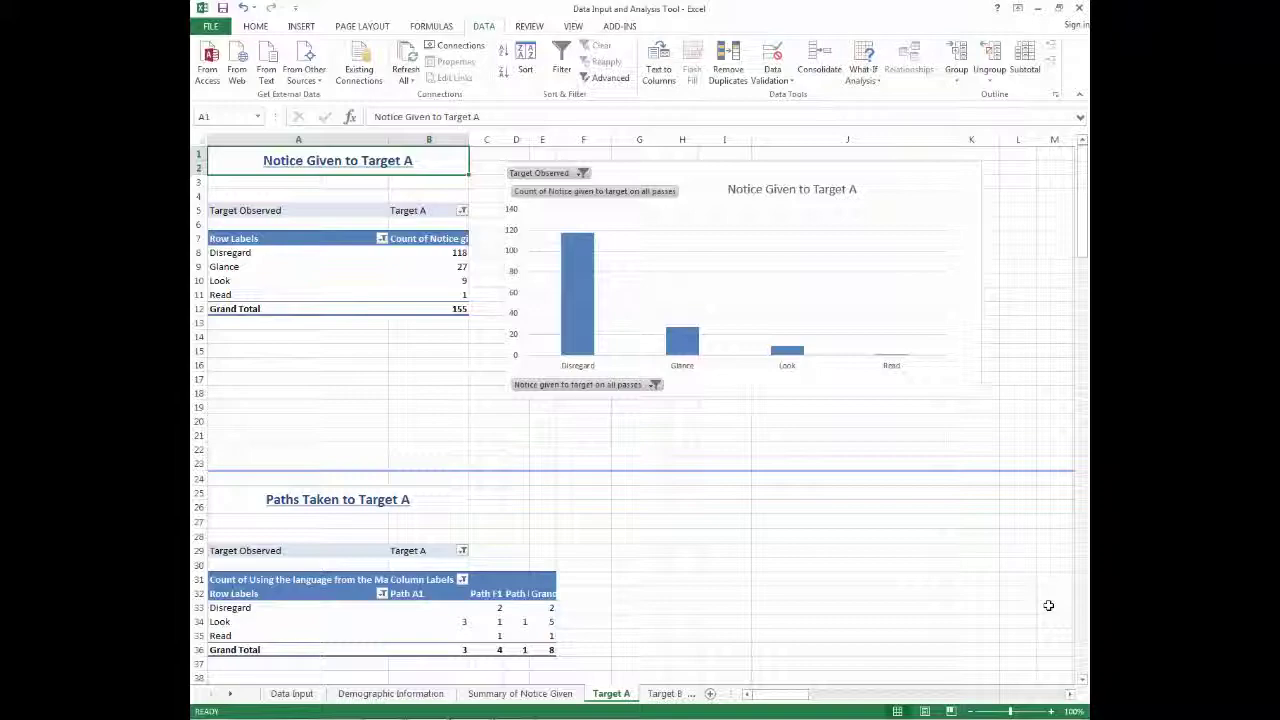
scroll(1048, 605, "down", 3)
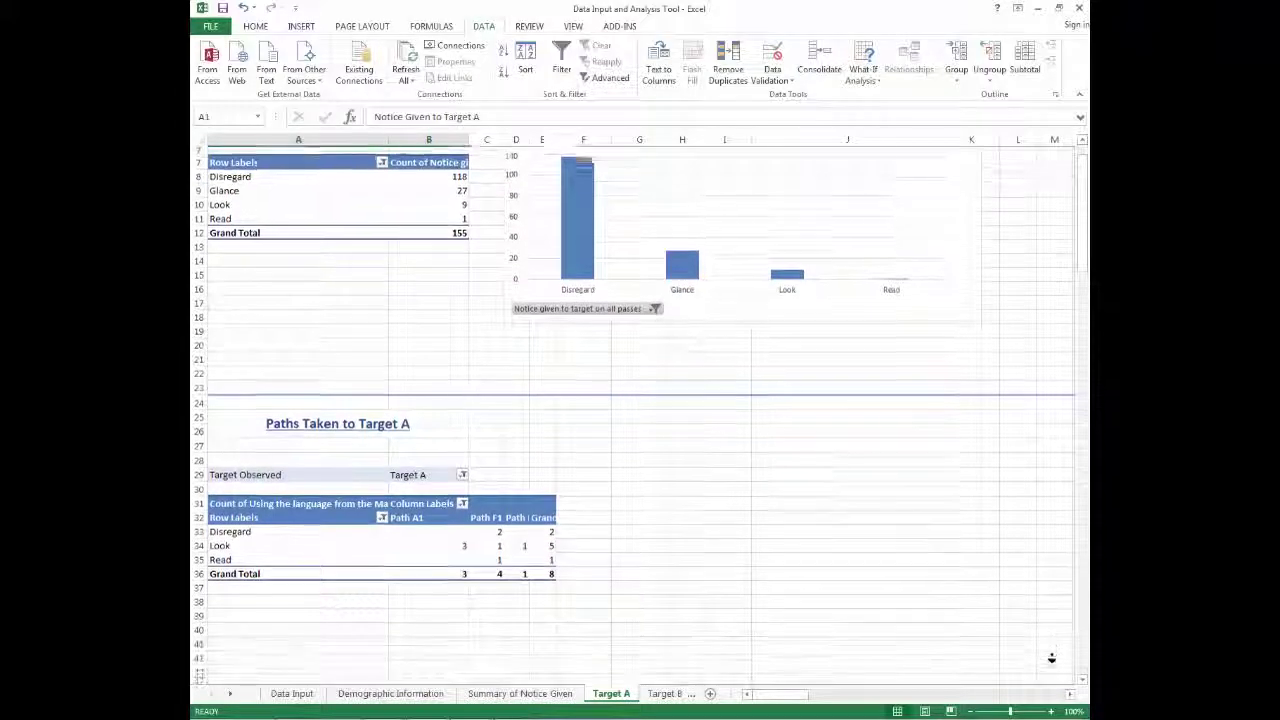
scroll(1052, 665, "down", 5)
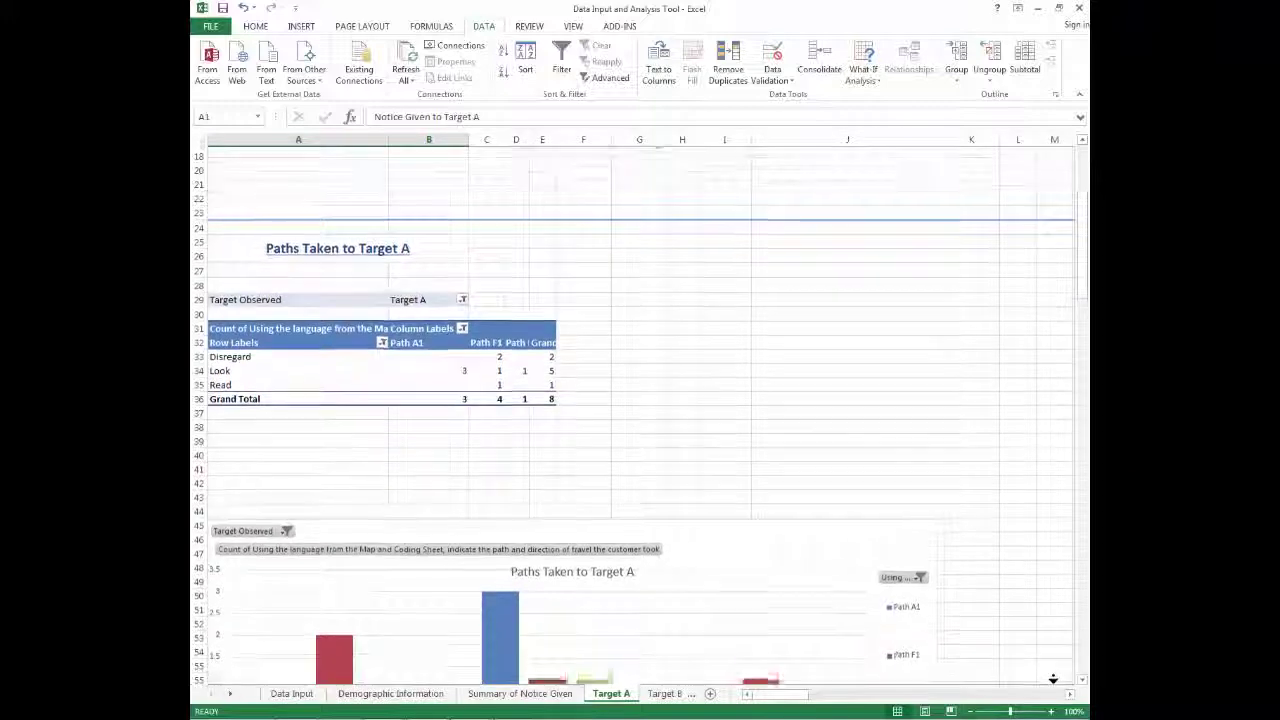
scroll(1053, 679, "down", 1)
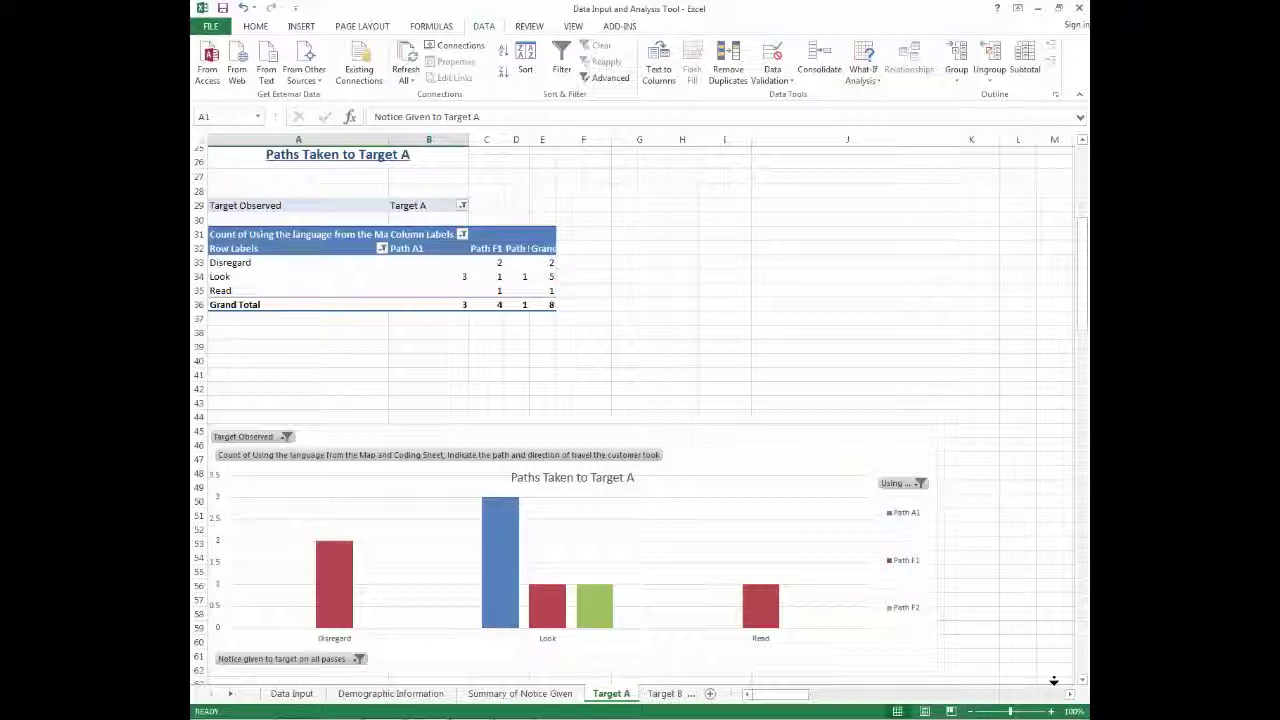
scroll(1054, 680, "down", 3)
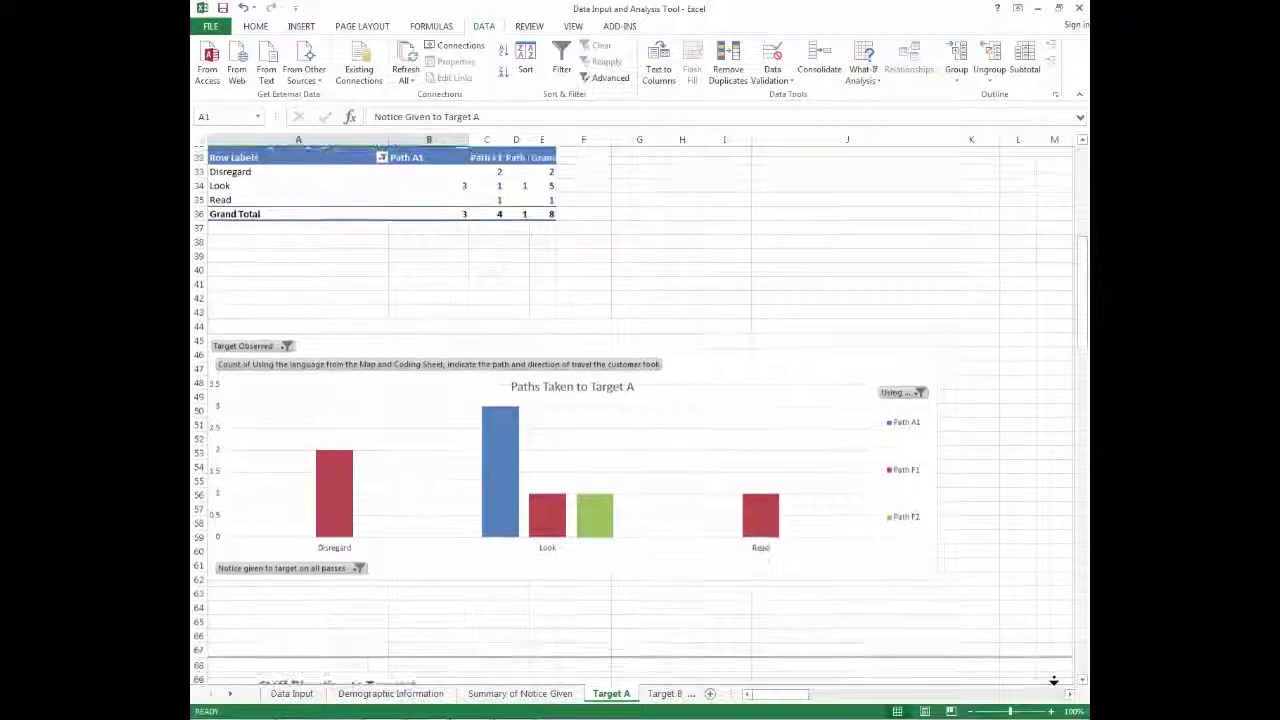
scroll(1054, 680, "down", 5)
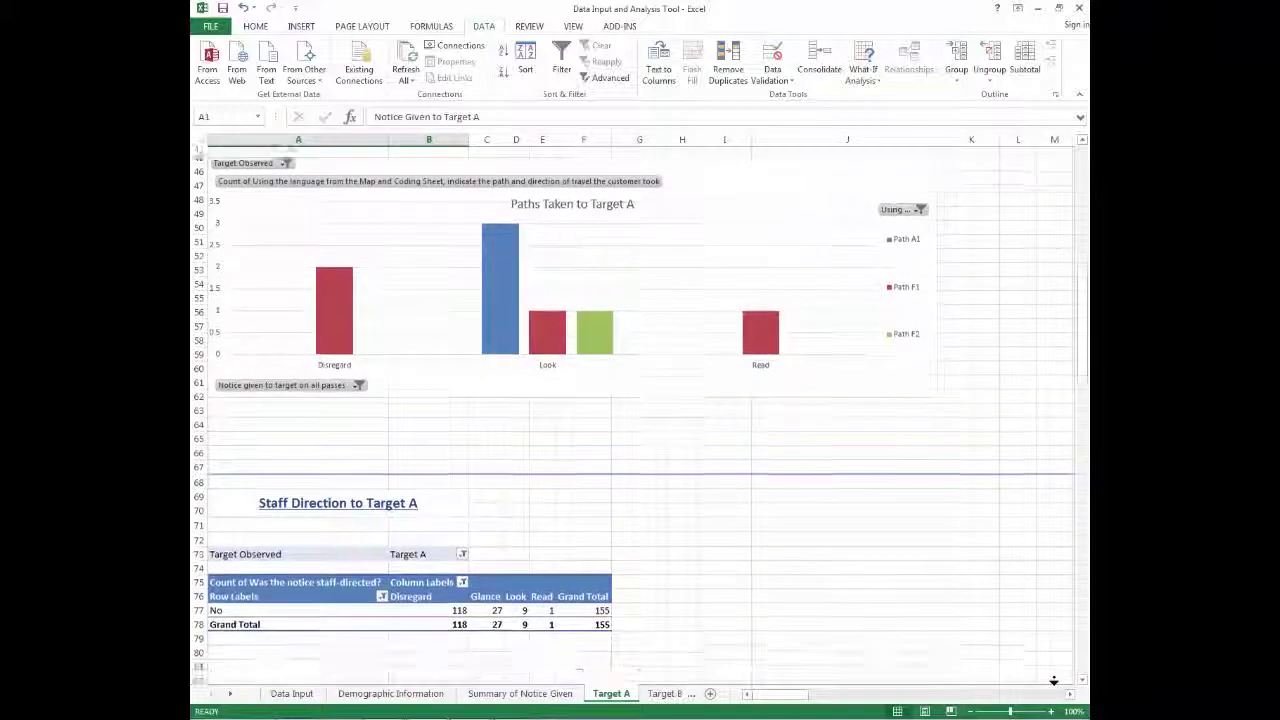
scroll(1054, 680, "down", 4)
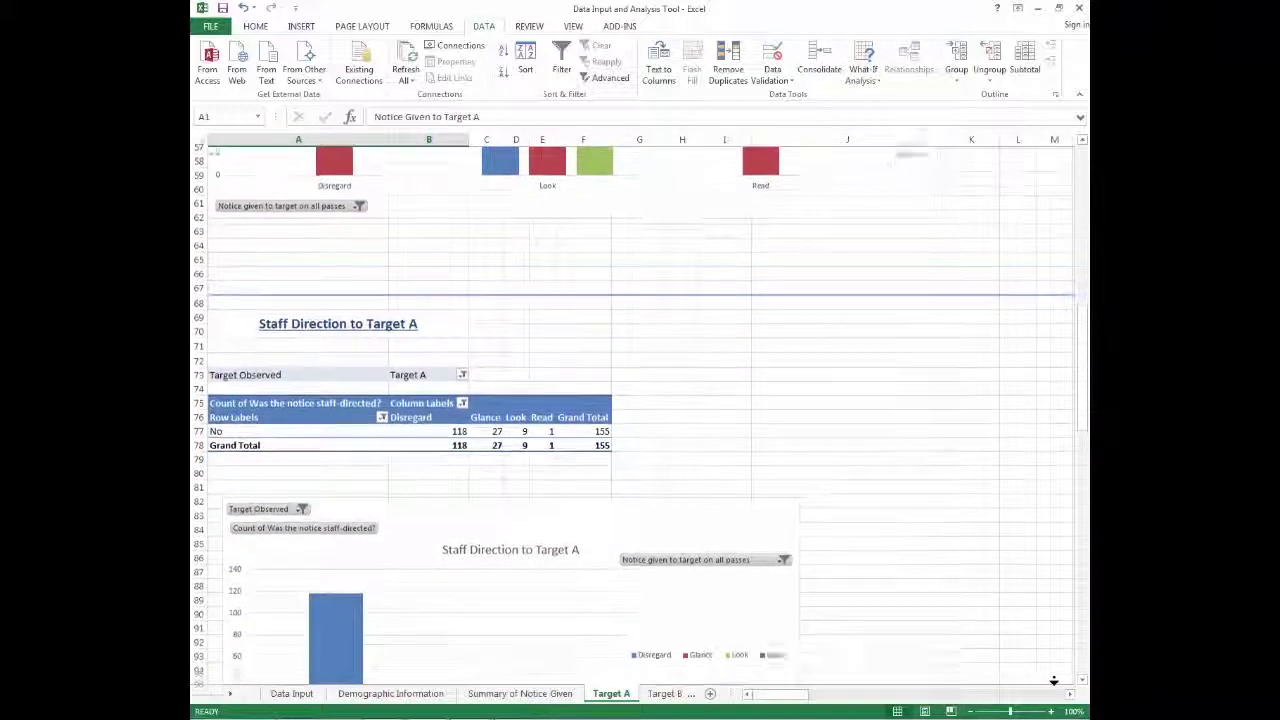
scroll(1054, 680, "down", 2)
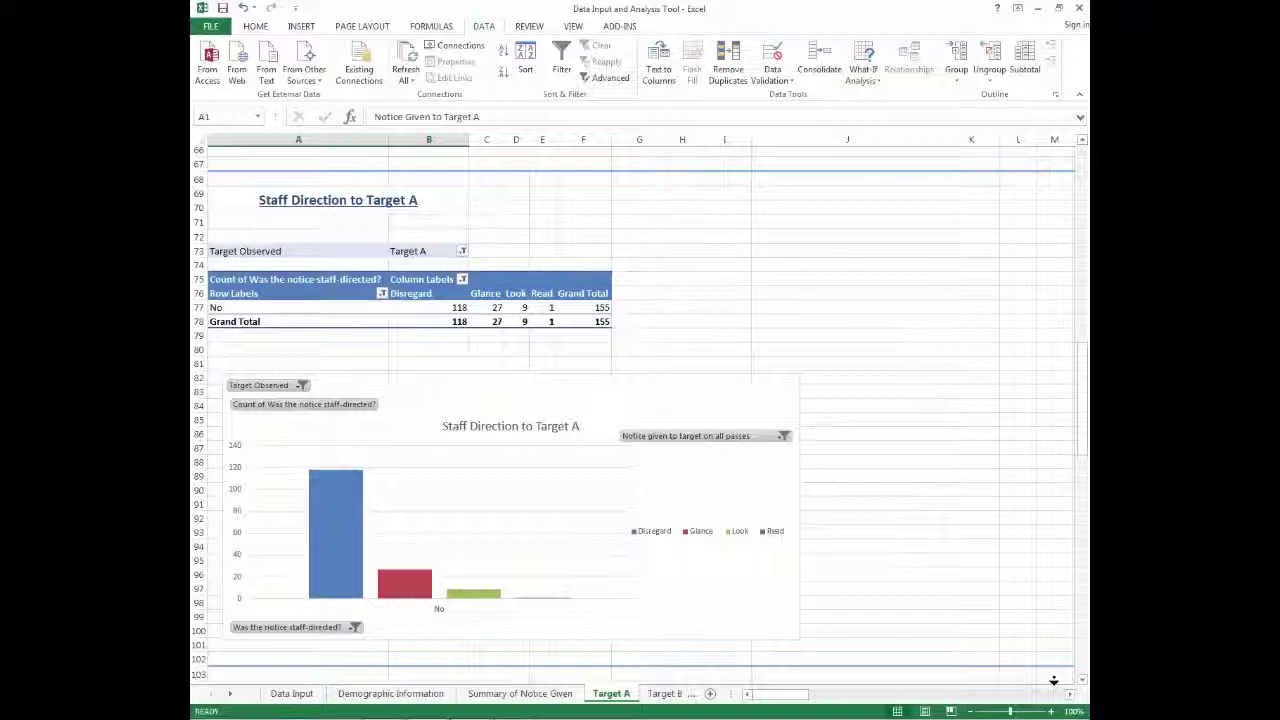
scroll(1054, 680, "down", 3)
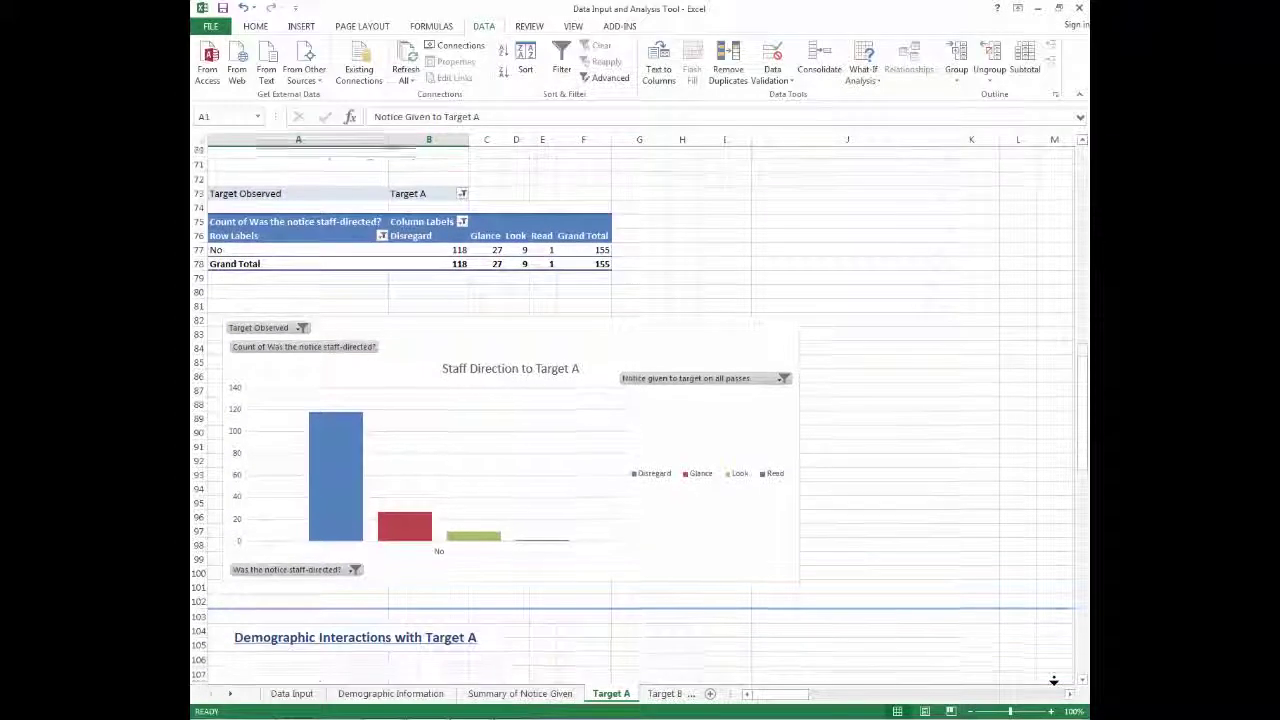
Step: Examine the gender, age and race tables and charts under Demographic Interactions with Target A
scroll(1054, 680, "down", 4)
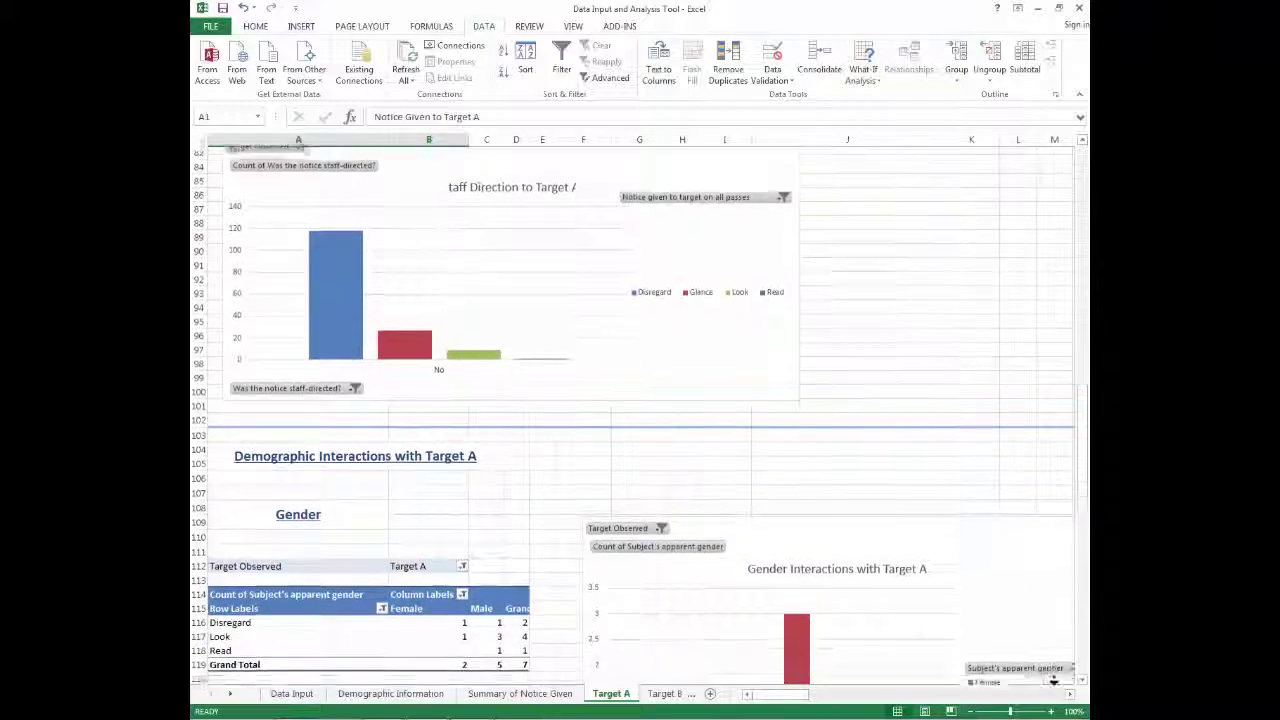
scroll(1054, 680, "down", 1)
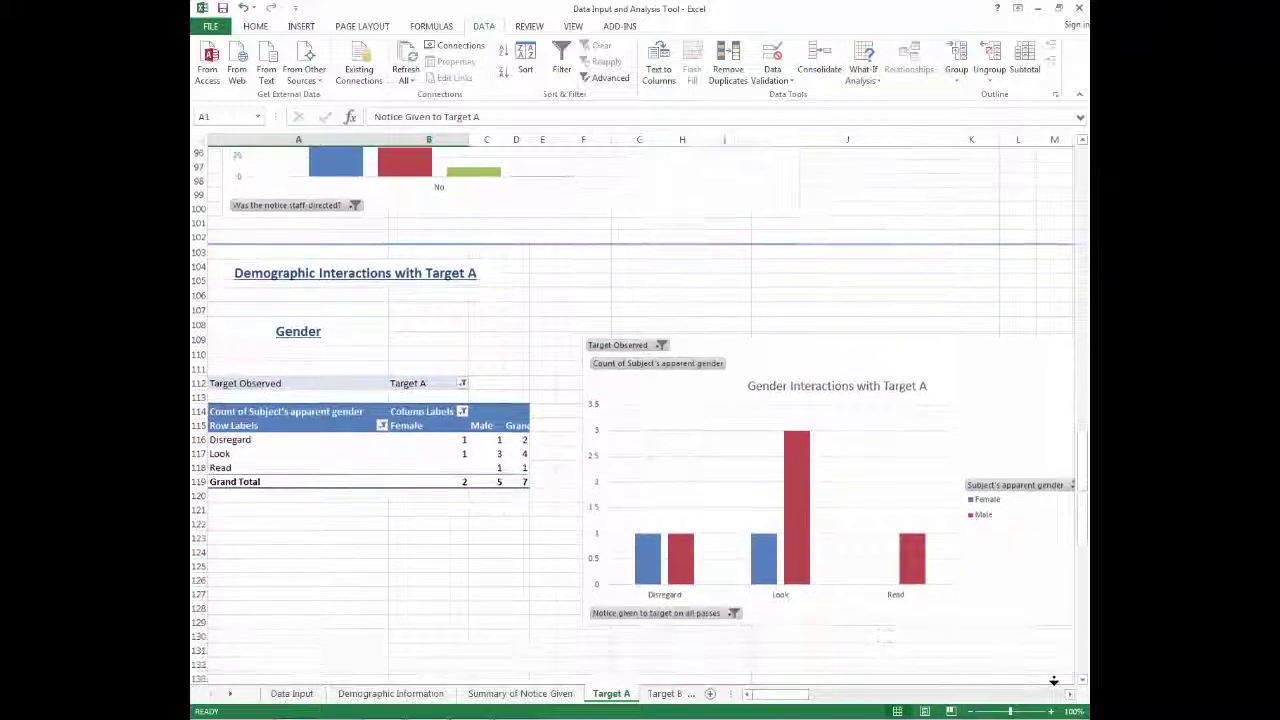
scroll(1054, 680, "down", 2)
scroll(1054, 680, "down", 2)
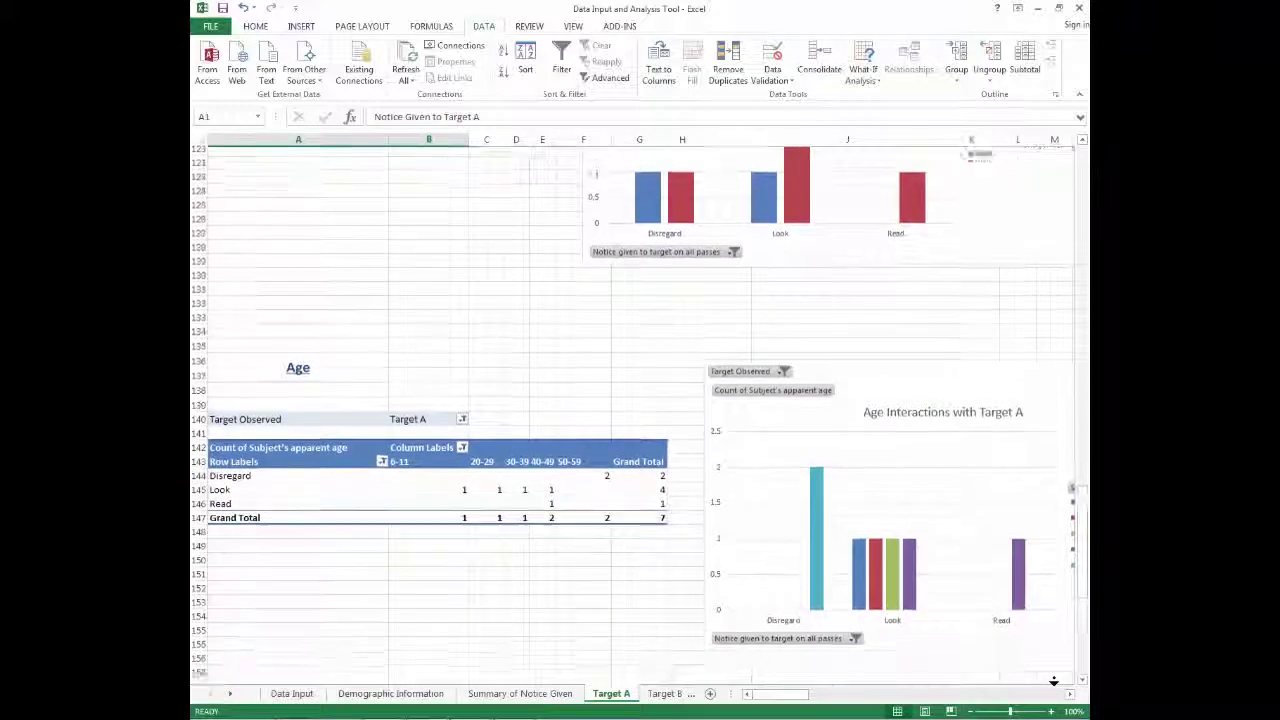
scroll(1054, 680, "down", 3)
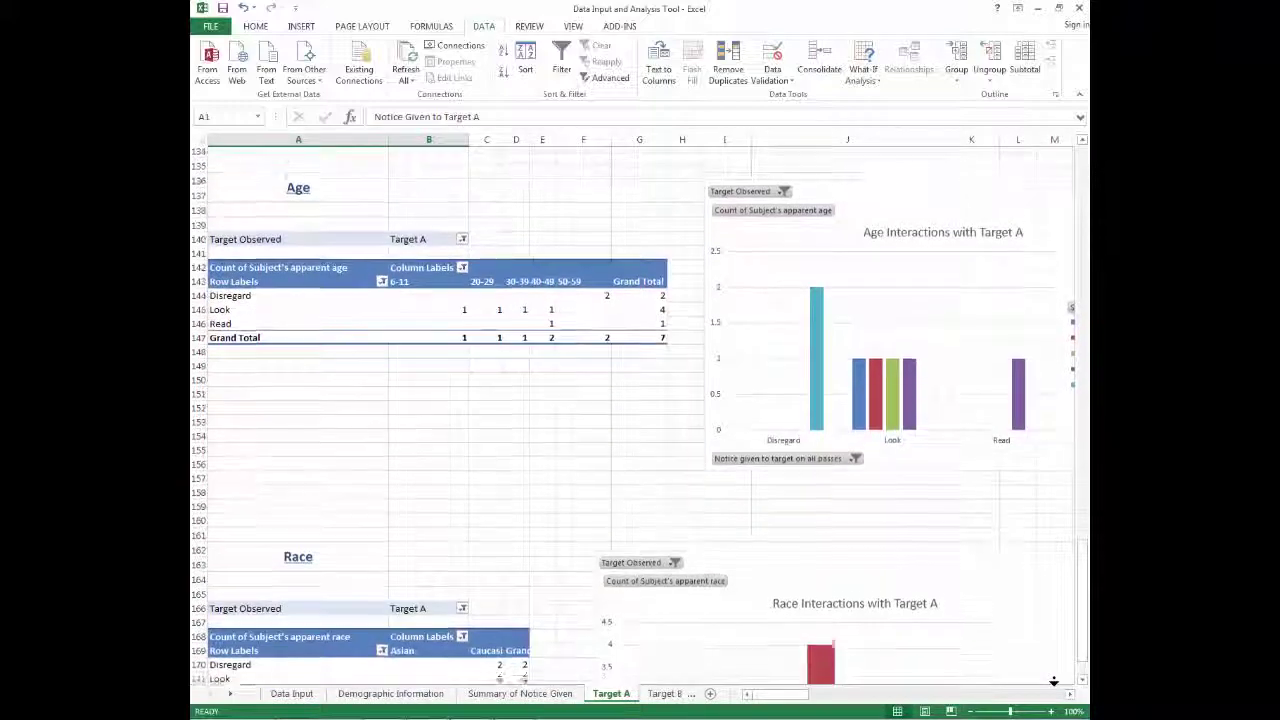
scroll(1054, 680, "down", 4)
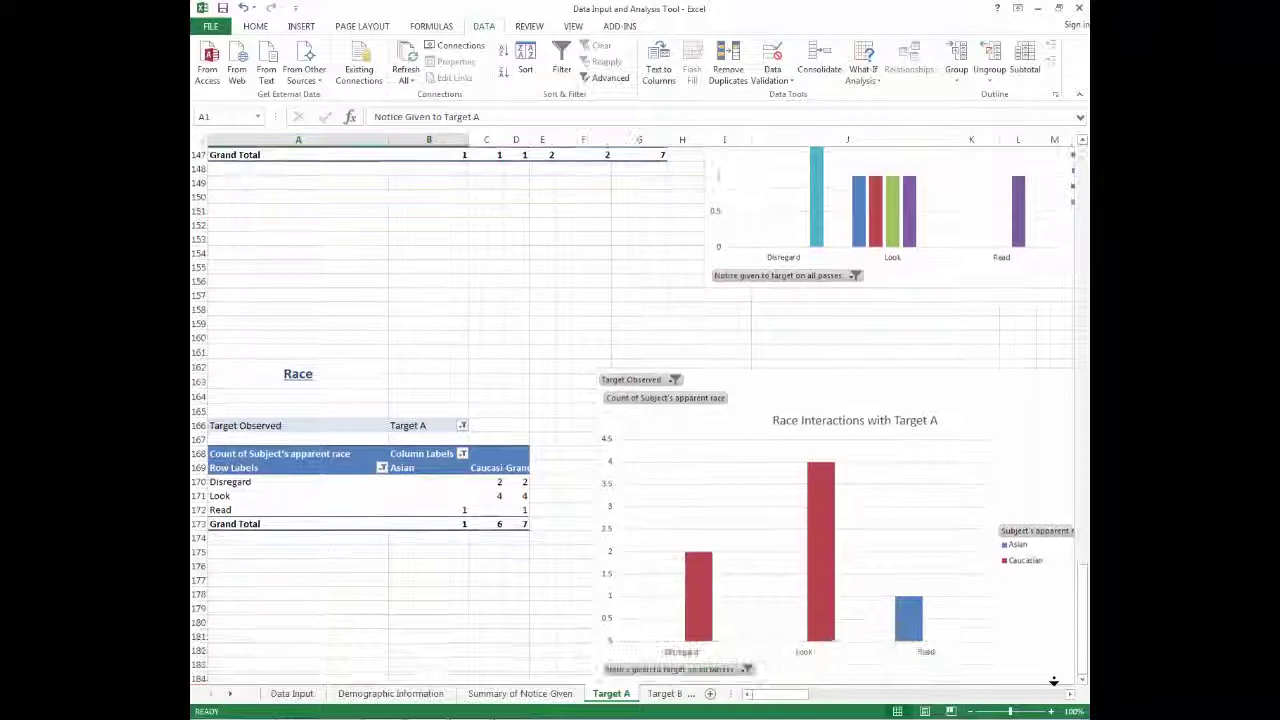
scroll(1054, 680, "down", 3)
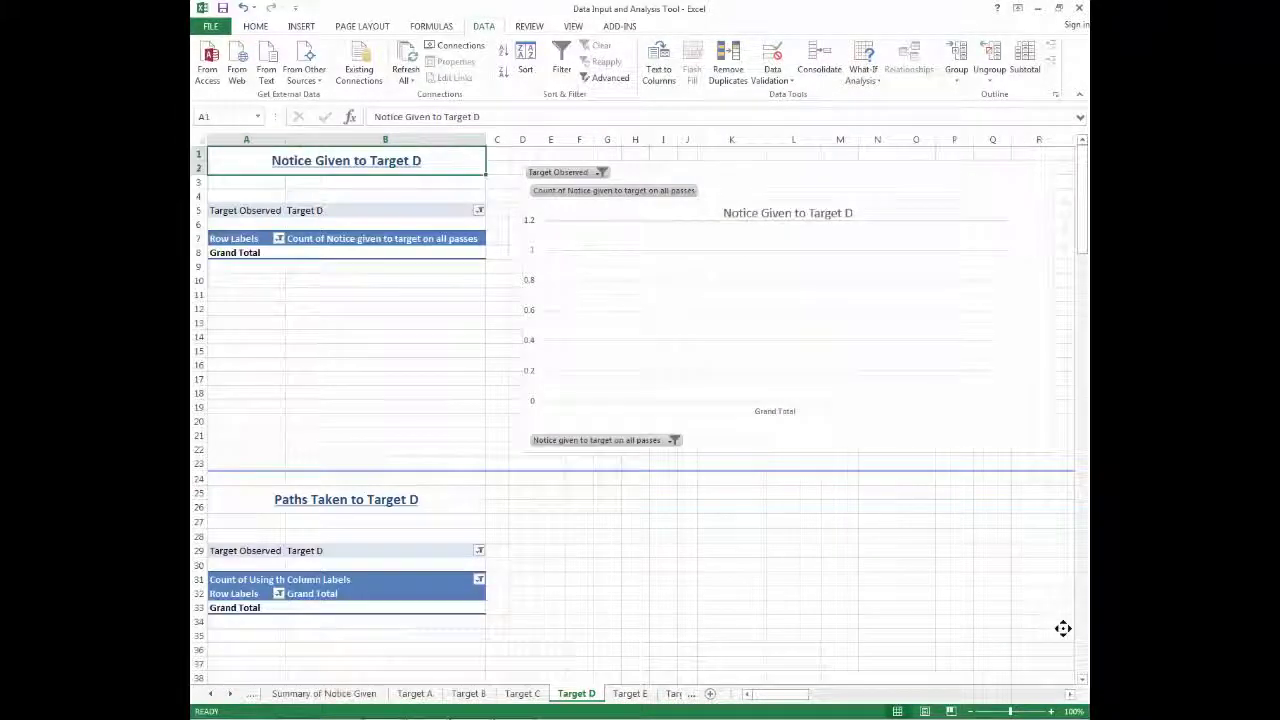
Step: Examine the Target D sheet's notice, path, staff direction and demographic sections down to the race chart
scroll(1064, 677, "down", 1)
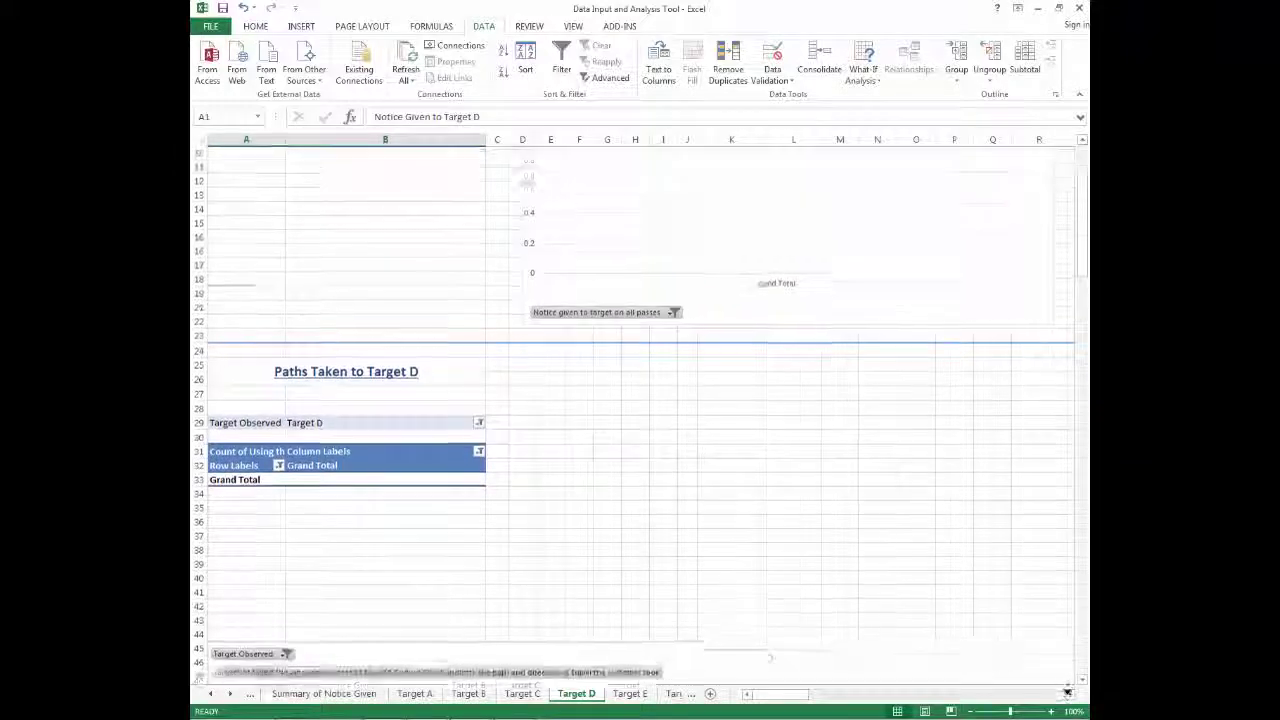
scroll(1068, 692, "down", 6)
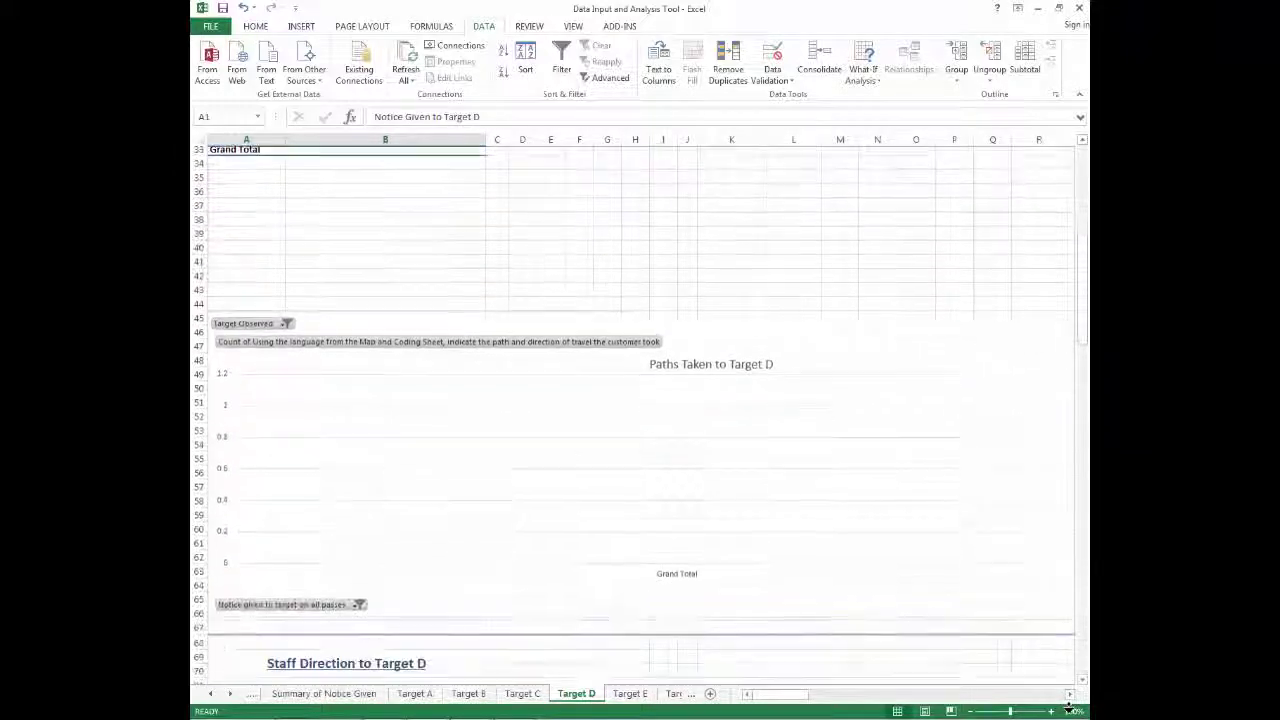
scroll(1070, 707, "down", 9)
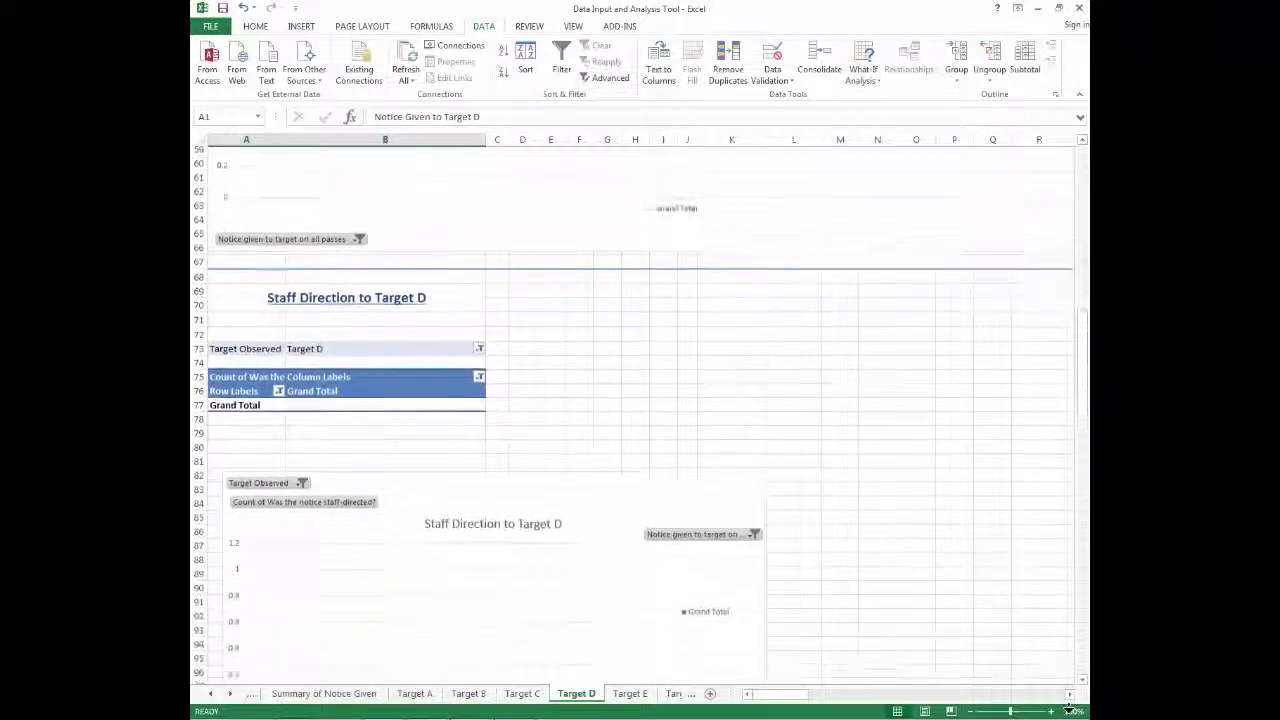
scroll(1070, 707, "down", 8)
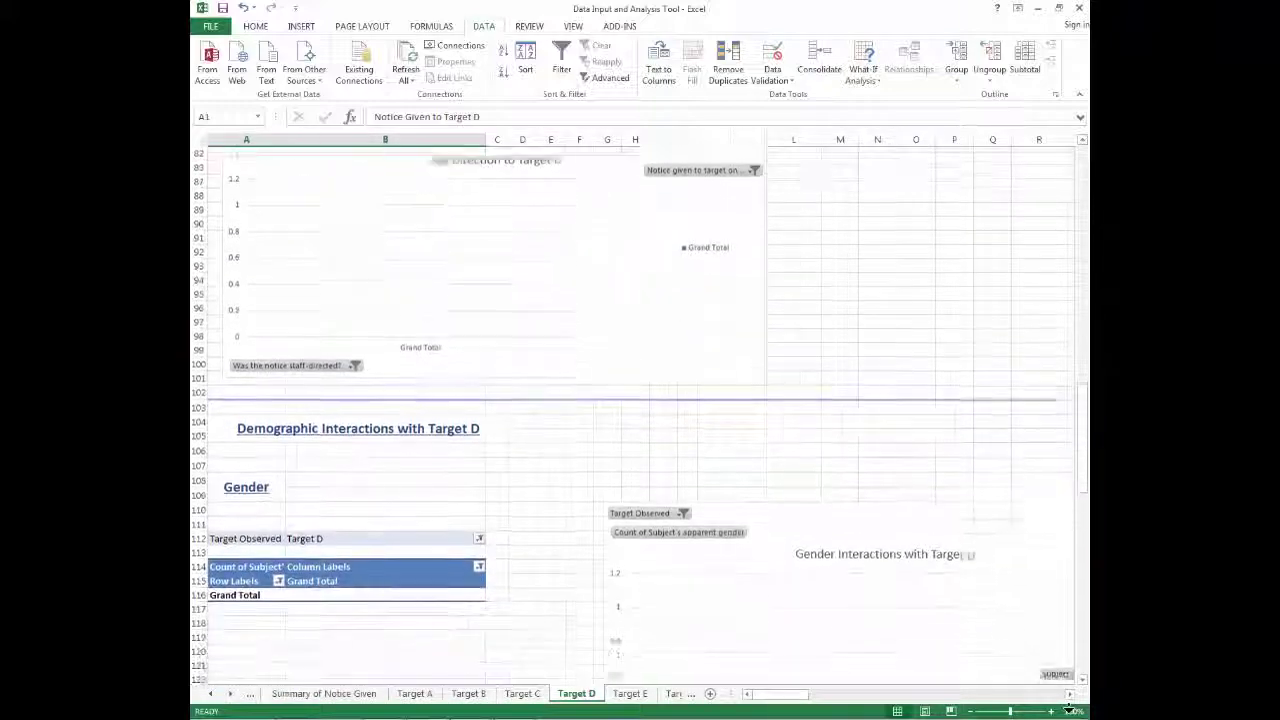
scroll(1070, 707, "down", 9)
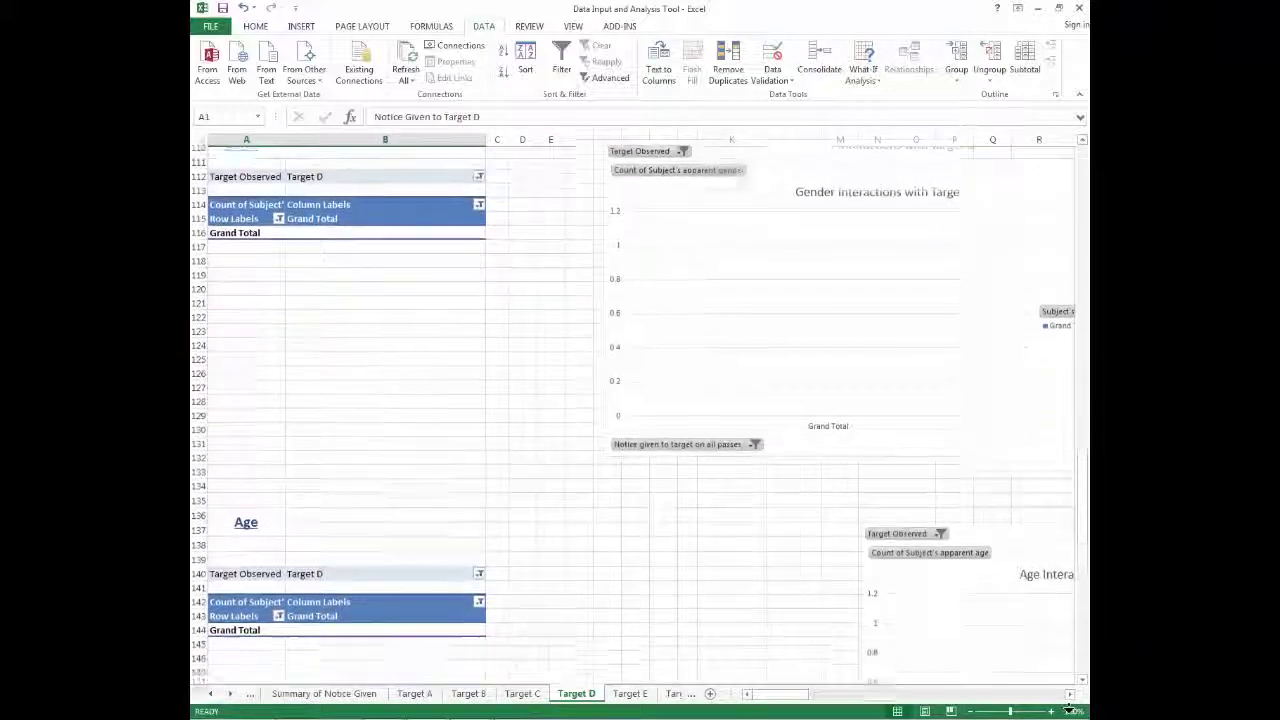
scroll(1070, 707, "down", 9)
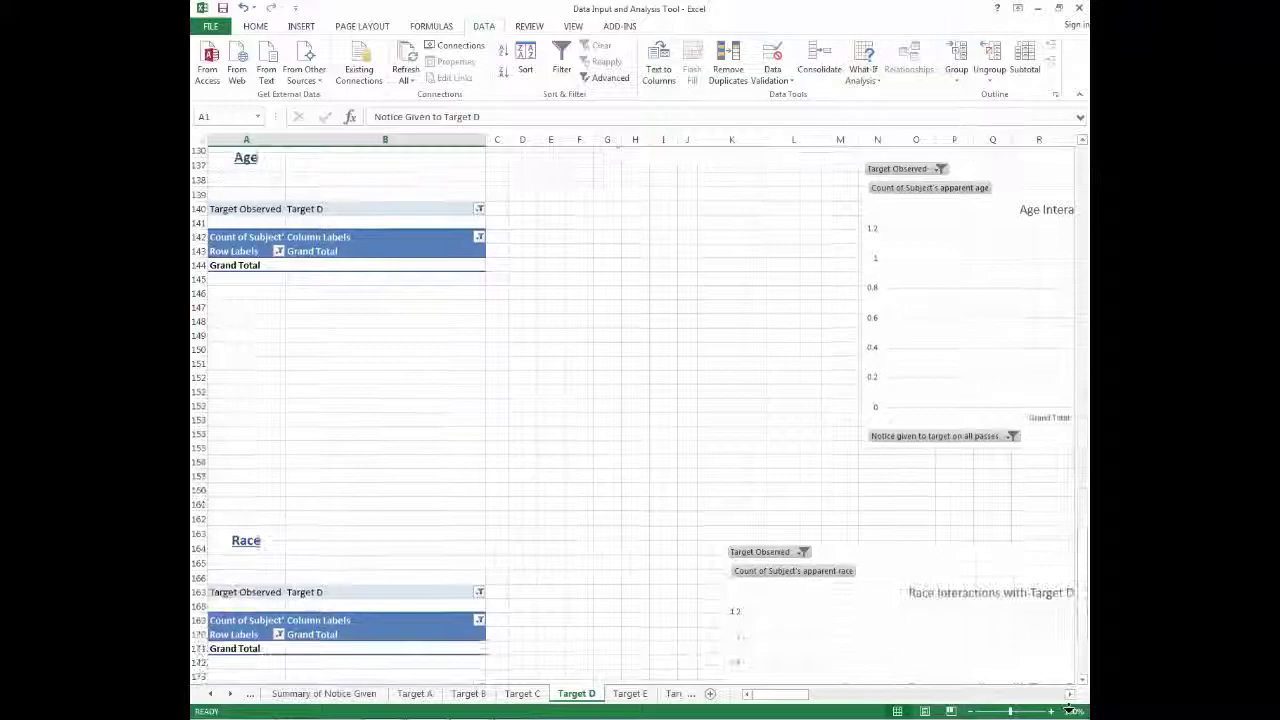
scroll(1070, 707, "down", 7)
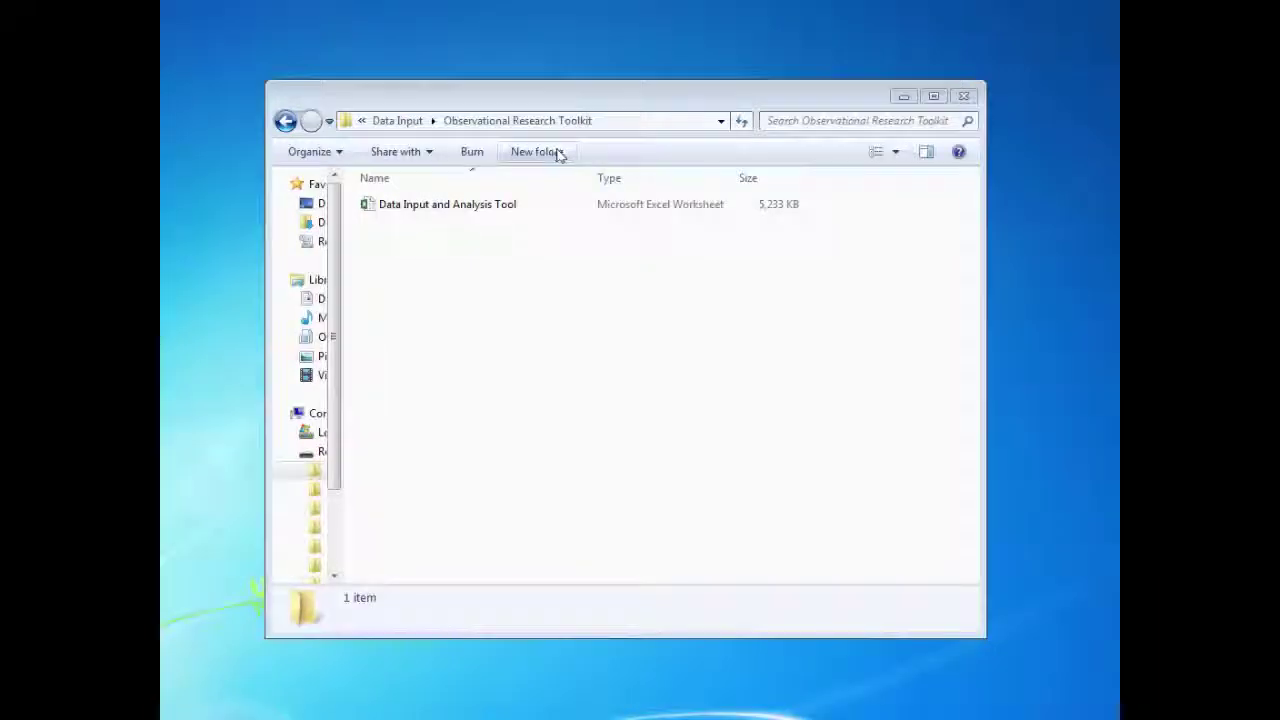
Step: Create a folder named Before in Observational Research Toolkit and move the Data Input and Analysis Tool workbook into it
left_click(558, 153)
type("Before")
key("Return")
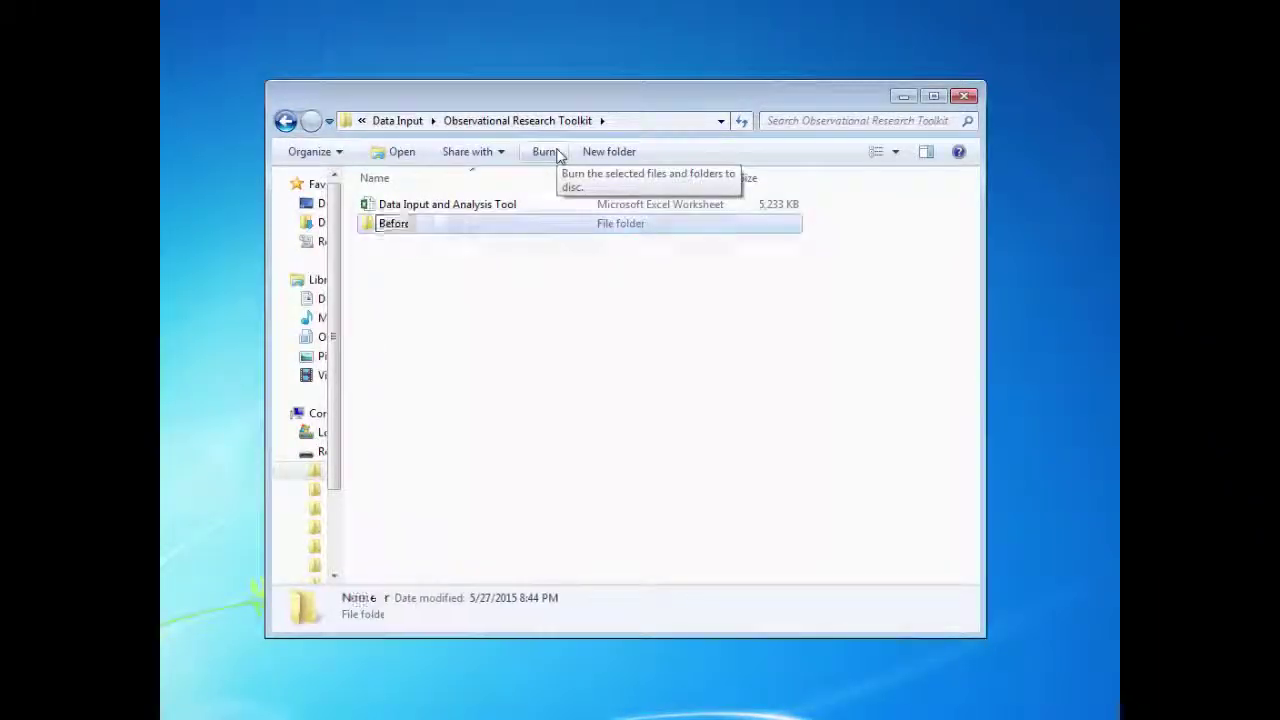
left_click_drag(512, 205, 491, 224)
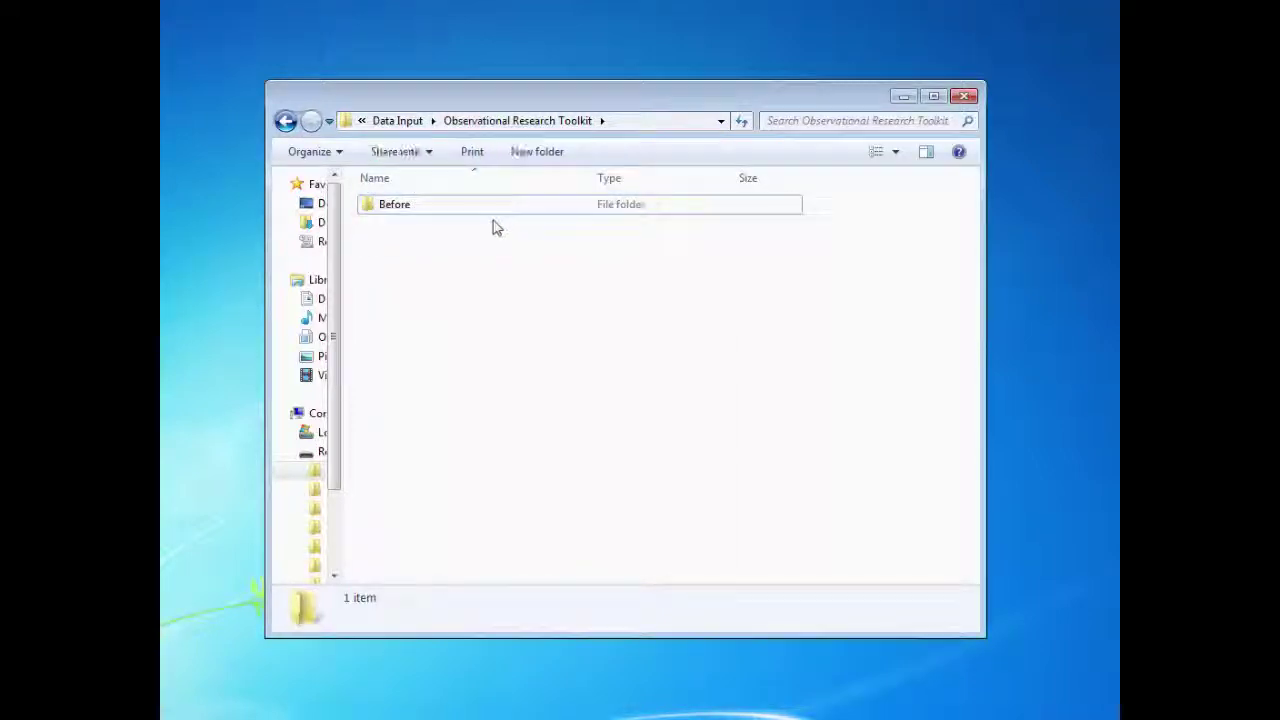
Step: Open the Data Input and Analysis Tool workbook from the Before folder and save a copy there as Data Input and Analysis Tool-Before
double_click(500, 206)
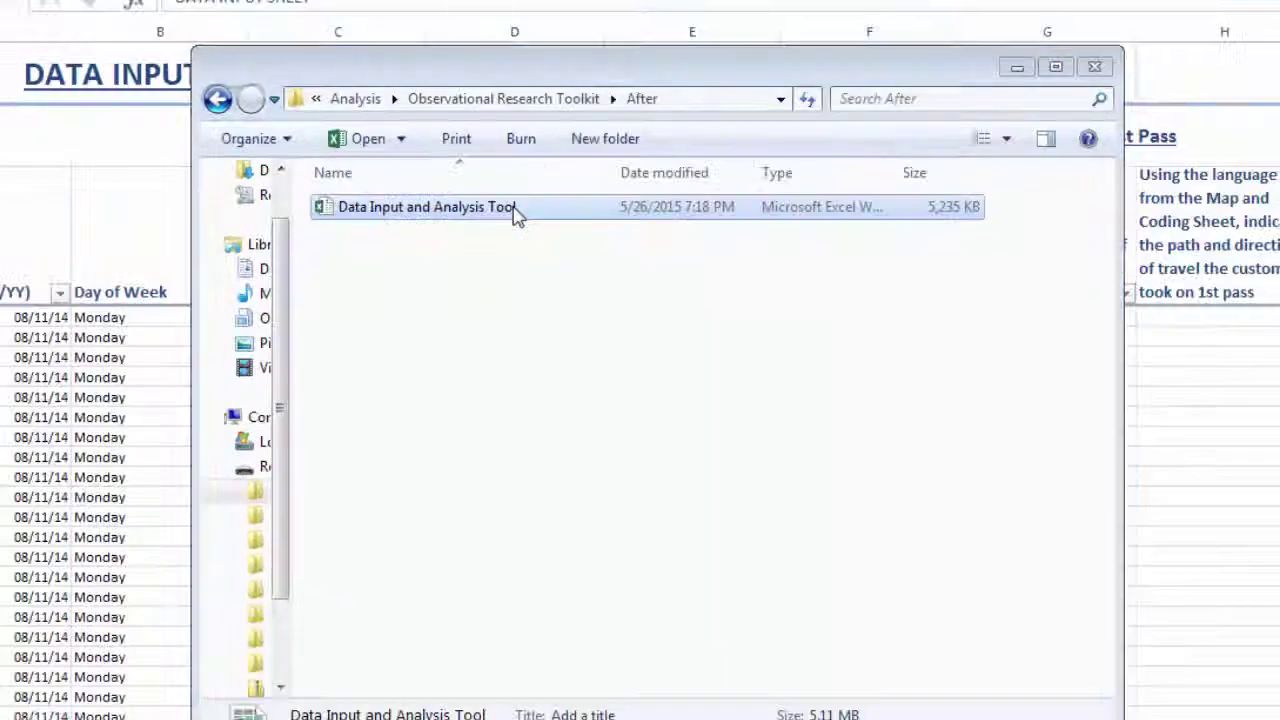
double_click(915, 330)
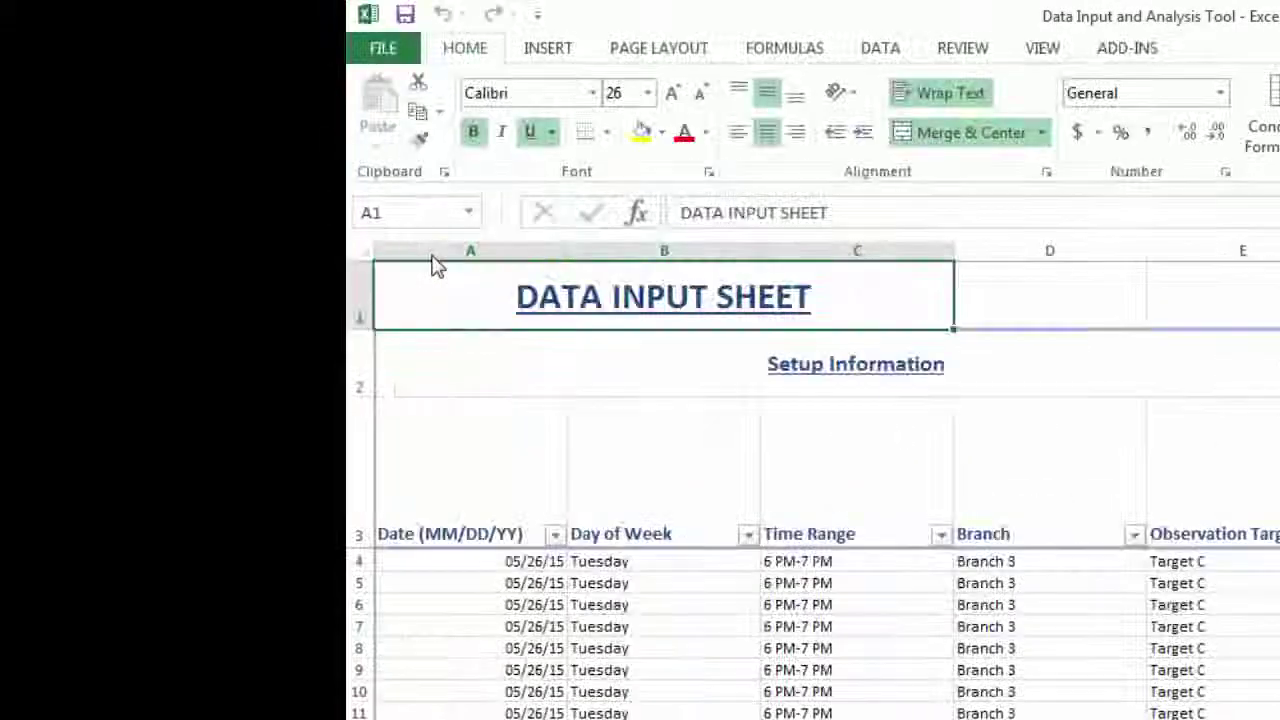
left_click(387, 49)
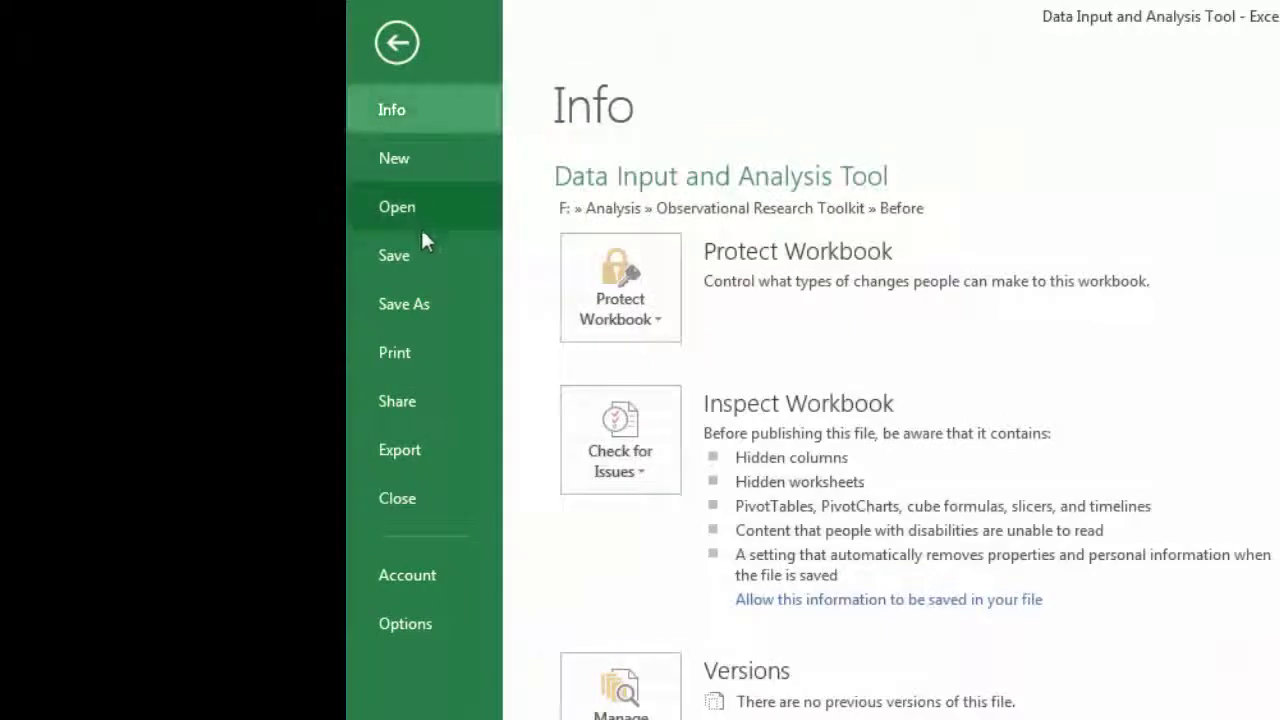
left_click(433, 300)
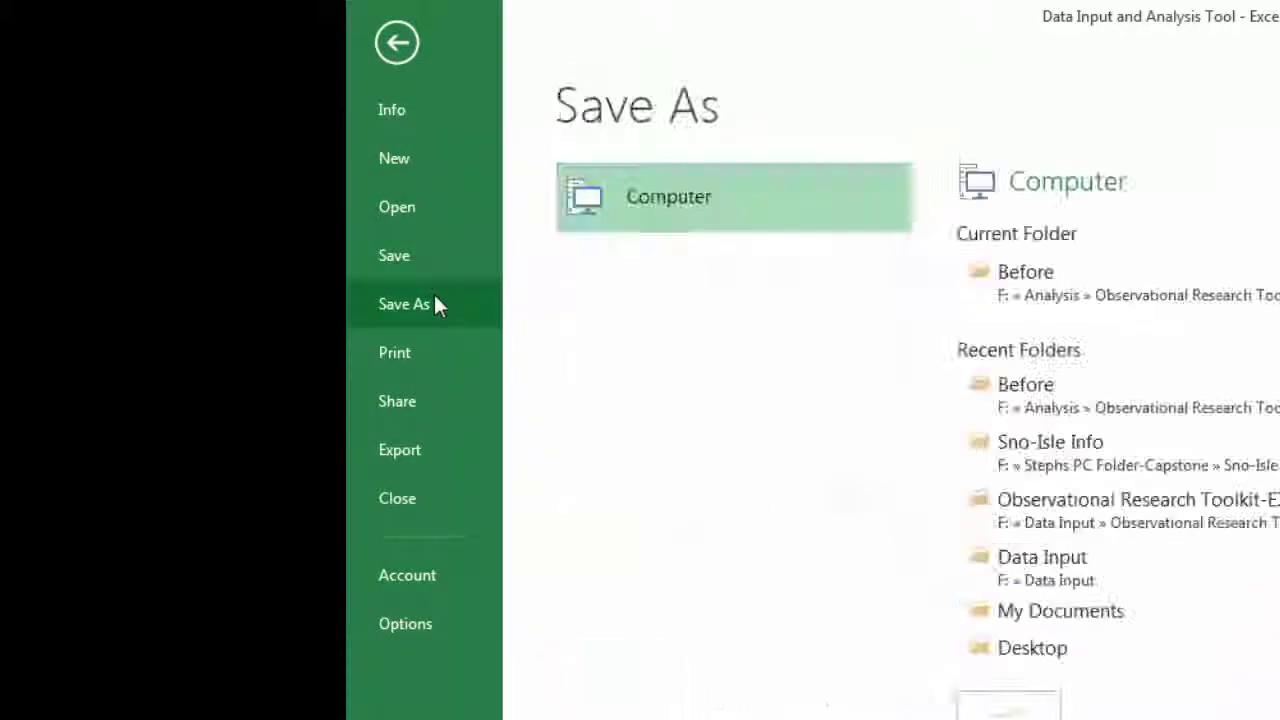
left_click(1051, 294)
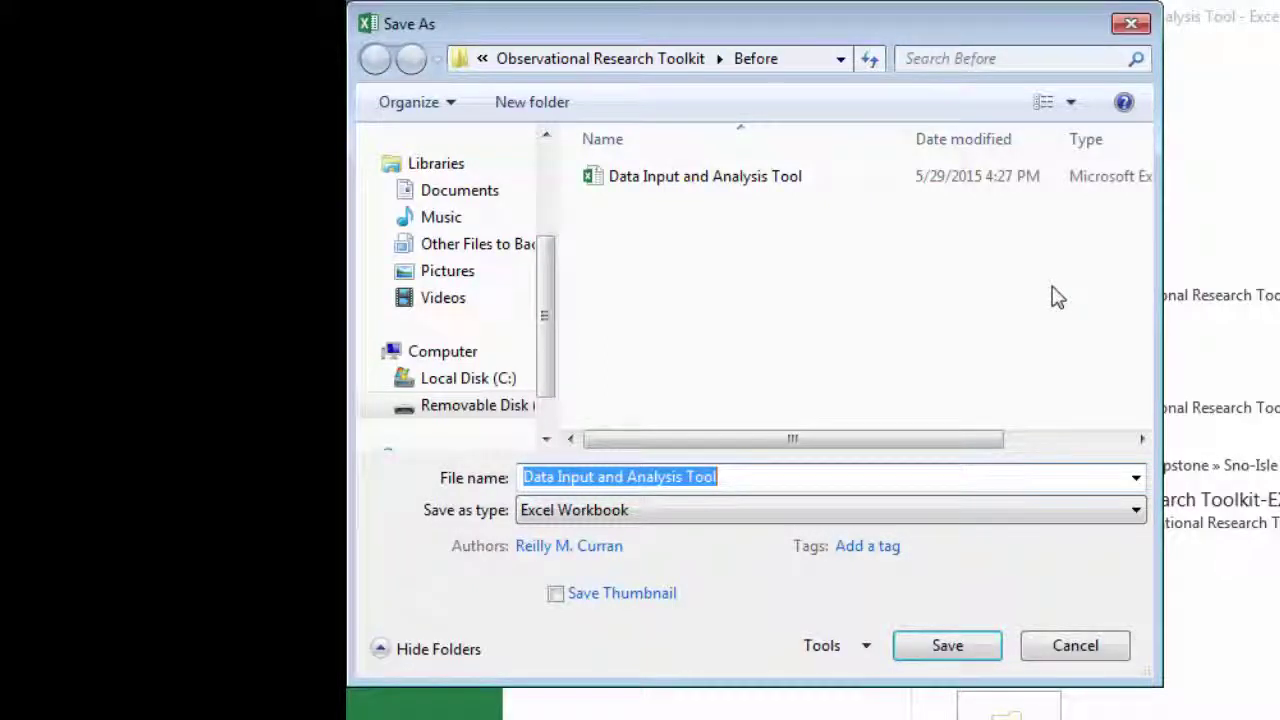
key("End")
type("-Before")
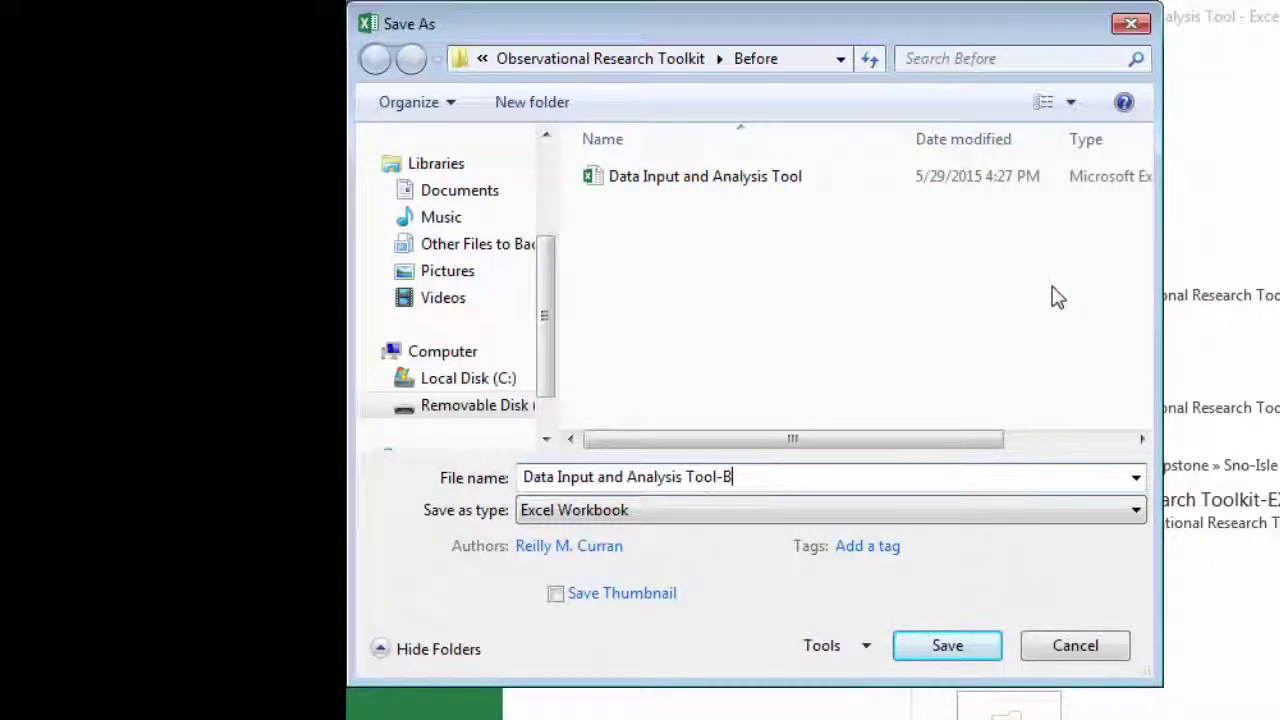
left_click(947, 646)
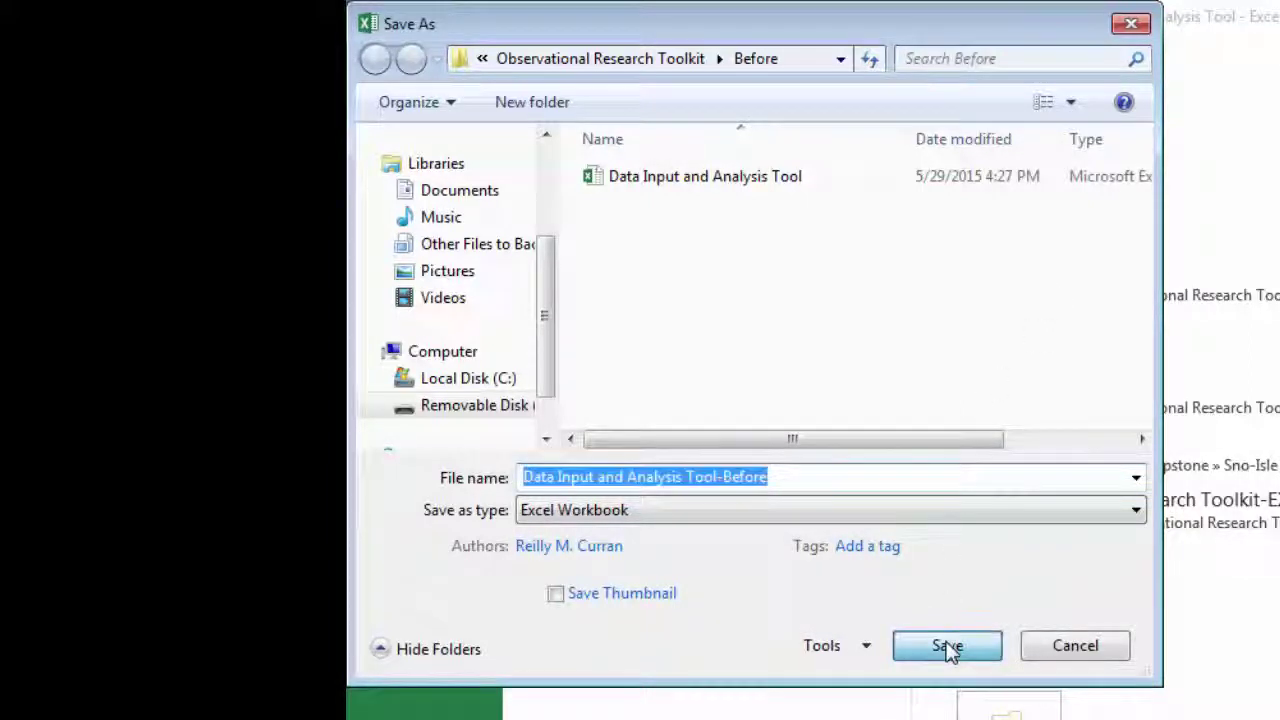